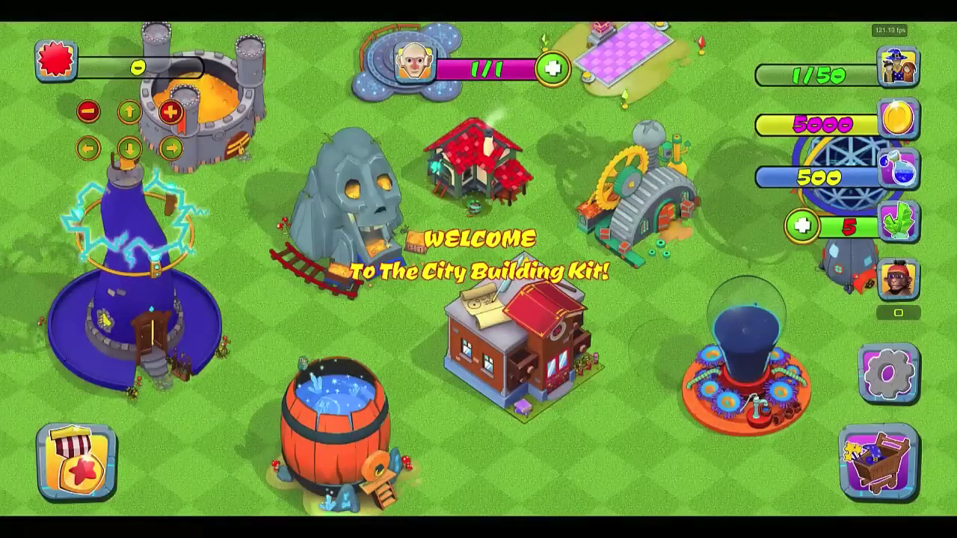
- Open the running game's Buildings shop and pan the farm map down to the cow pen
{"action": "left_click", "coordinate": [743, 279]}
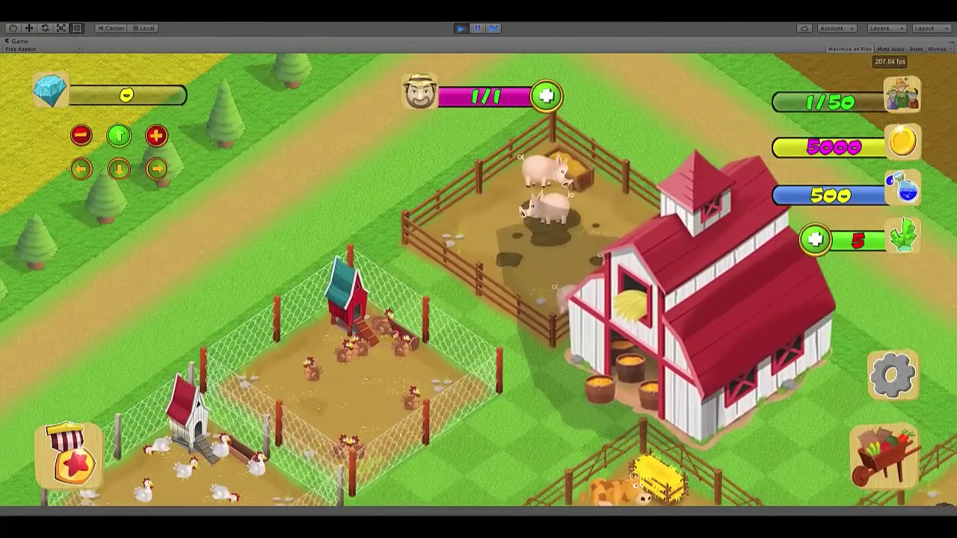
{"action": "key", "text": "Down"}
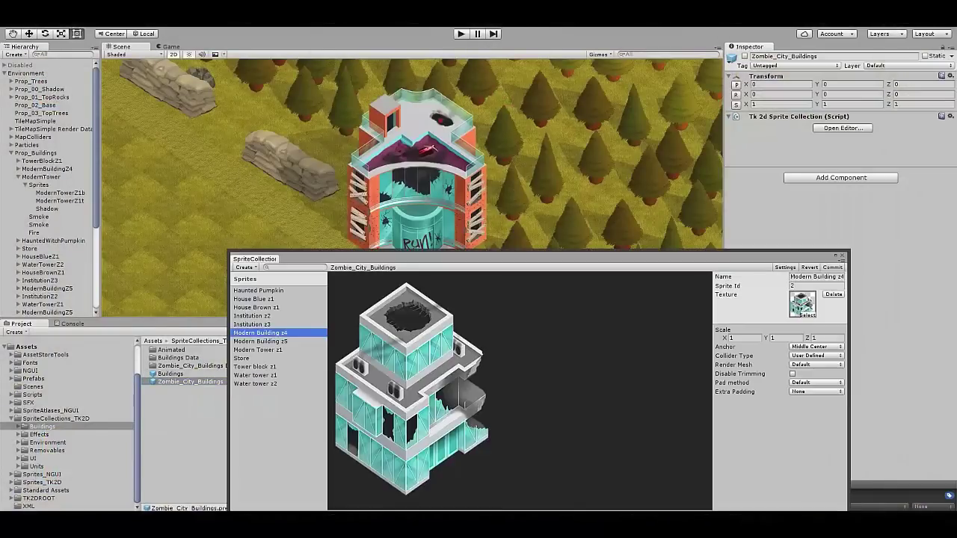
- Give the Modern Tower z1 sprite the water tower texture, then page through the game's Buildings store
{"action": "left_click", "coordinate": [258, 349]}
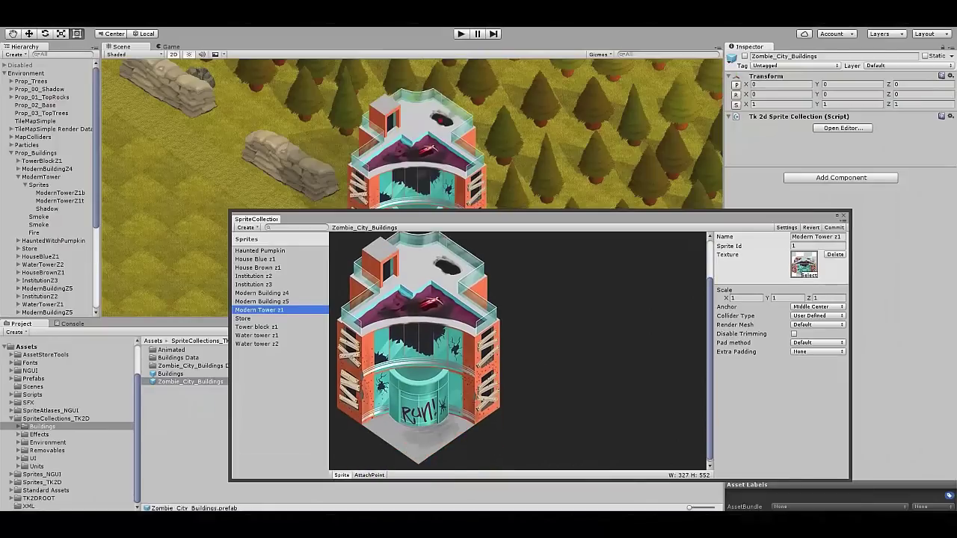
{"action": "left_click", "coordinate": [802, 303]}
{"action": "scroll", "coordinate": [413, 356], "scroll_direction": "down", "scroll_amount": 10}
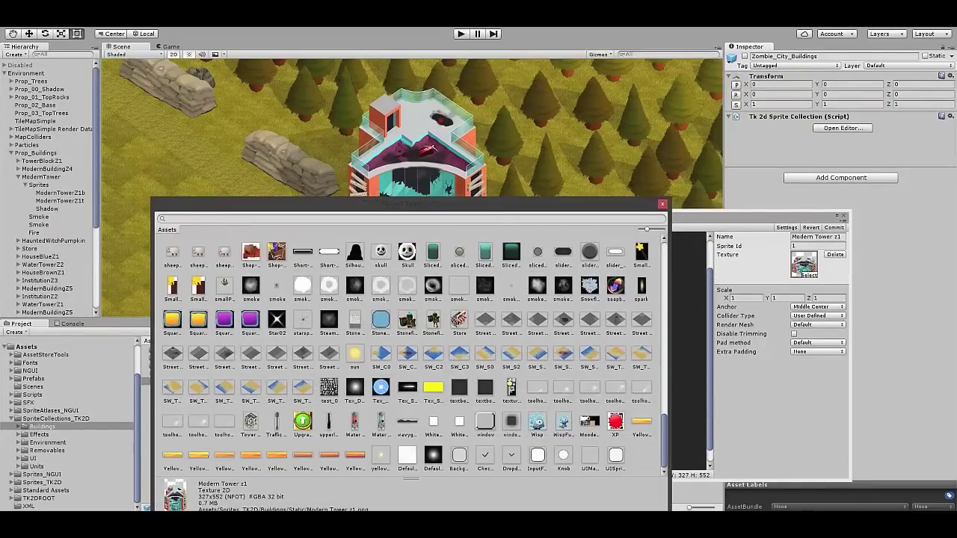
{"action": "double_click", "coordinate": [354, 423]}
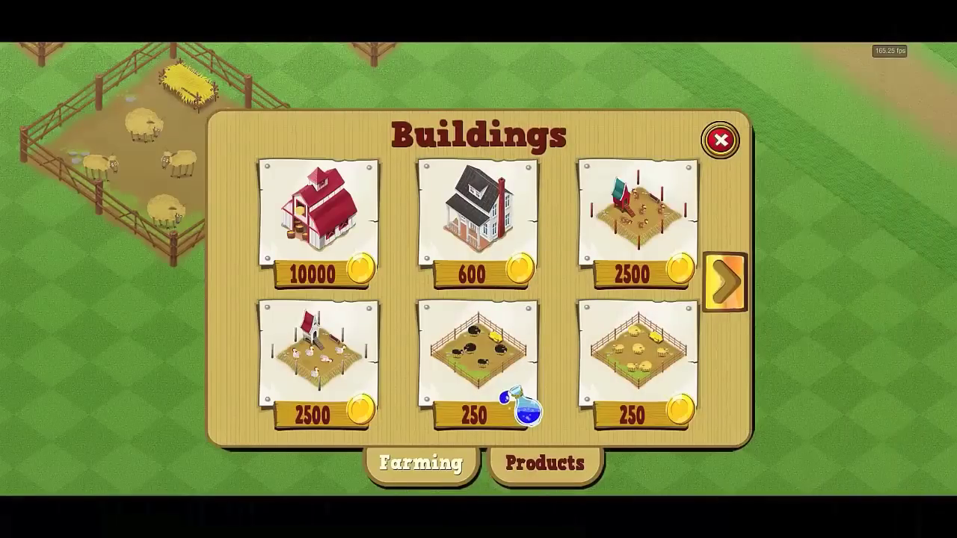
{"action": "left_click", "coordinate": [725, 278]}
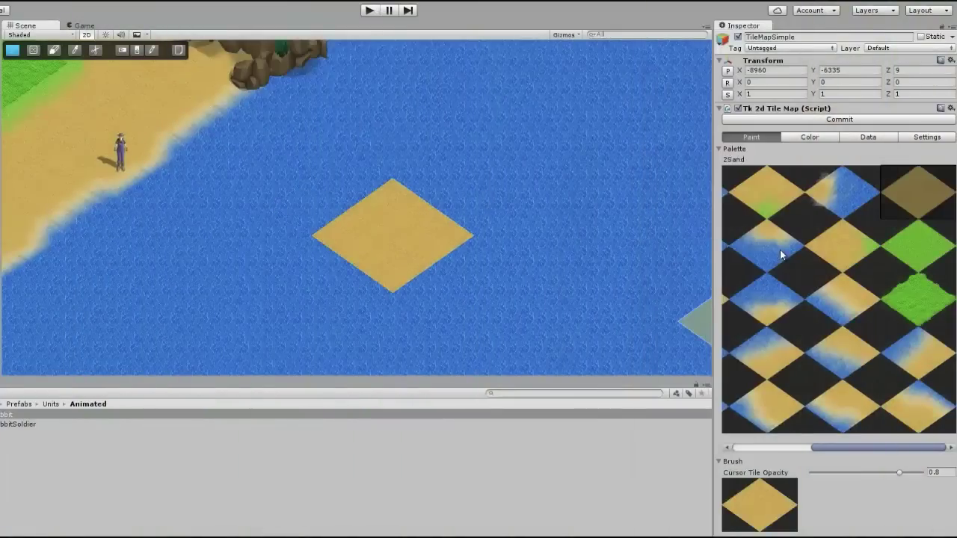
- Paint shoreline tiles along the sand into the water tile map
{"action": "left_click_drag", "start_coordinate": [868, 447], "coordinate": [790, 447]}
{"action": "left_click", "coordinate": [833, 342]}
{"action": "left_click", "coordinate": [474, 277]}
{"action": "left_click", "coordinate": [759, 407]}
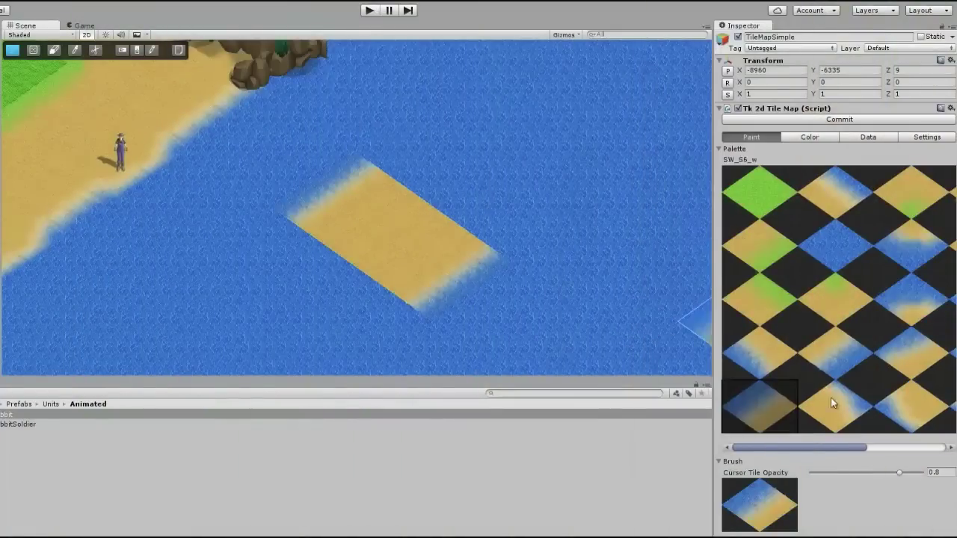
{"action": "left_click", "coordinate": [835, 366]}
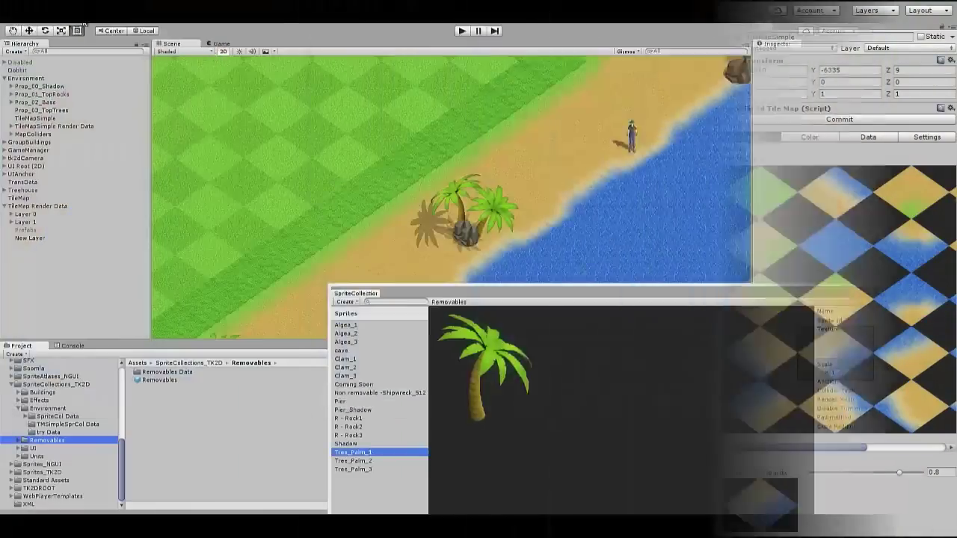
- Add a Removables / Tree_Palm_1 palm tree sprite and move it onto the grass
{"action": "left_click", "coordinate": [853, 266]}
{"action": "left_click", "coordinate": [866, 425]}
{"action": "left_click", "coordinate": [879, 233]}
{"action": "left_click", "coordinate": [868, 410]}
{"action": "left_click_drag", "start_coordinate": [450, 199], "coordinate": [338, 147]}
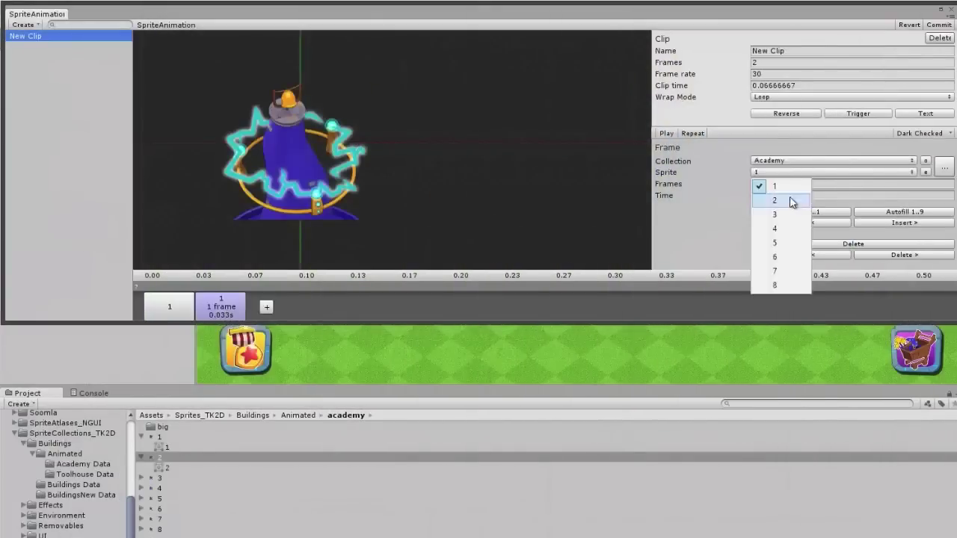
- Add Academy frames to the clip using sprites 2 through 5
{"action": "left_click", "coordinate": [794, 203]}
{"action": "left_click", "coordinate": [317, 308]}
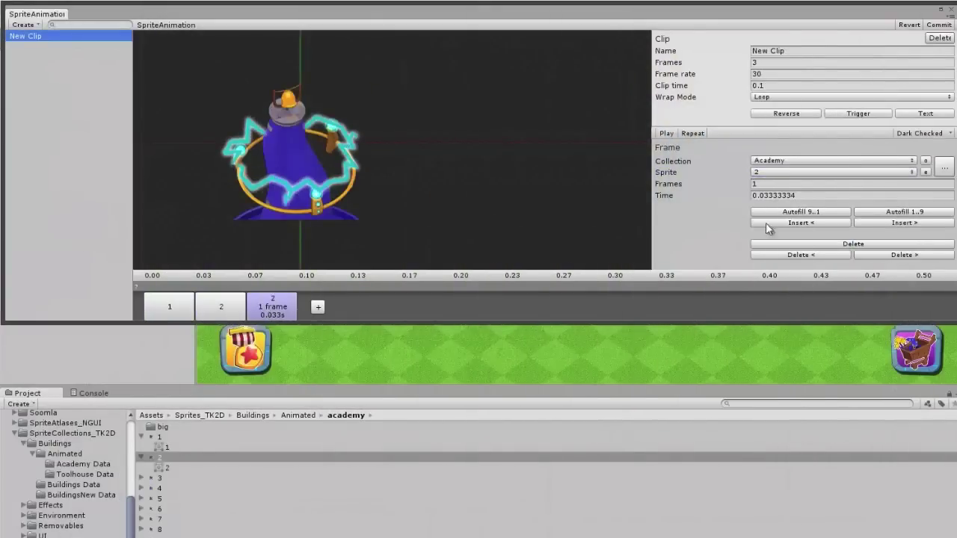
{"action": "left_click", "coordinate": [834, 172]}
{"action": "left_click", "coordinate": [765, 216]}
{"action": "left_click", "coordinate": [317, 308]}
{"action": "left_click", "coordinate": [776, 243]}
{"action": "left_click", "coordinate": [420, 307]}
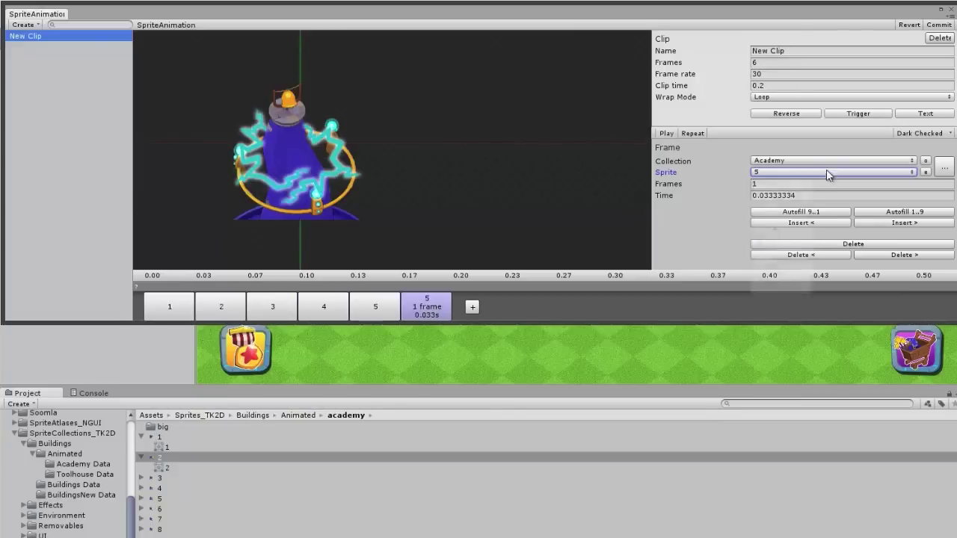
- Add the remaining Academy frames with sprites 6, 7 and 8
{"action": "left_click", "coordinate": [833, 172]}
{"action": "left_click", "coordinate": [774, 257]}
{"action": "left_click", "coordinate": [472, 306]}
{"action": "left_click", "coordinate": [833, 172]}
{"action": "left_click", "coordinate": [774, 271]}
{"action": "left_click", "coordinate": [774, 284]}
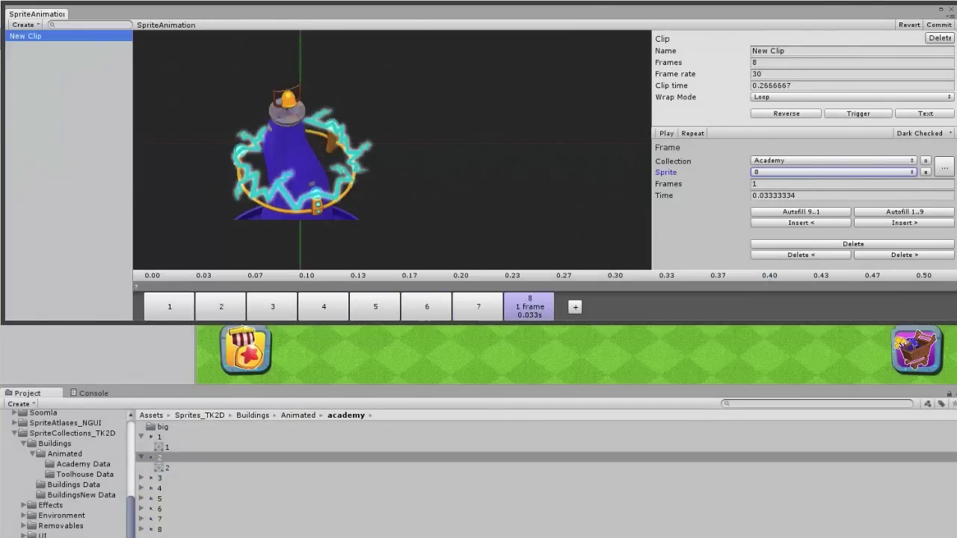
- Set the clip's frame rate to 7.1, preview it, and browse the Academy sprite picker
{"action": "left_click", "coordinate": [666, 133]}
{"action": "double_click", "coordinate": [767, 74]}
{"action": "type", "text": "7.1"}
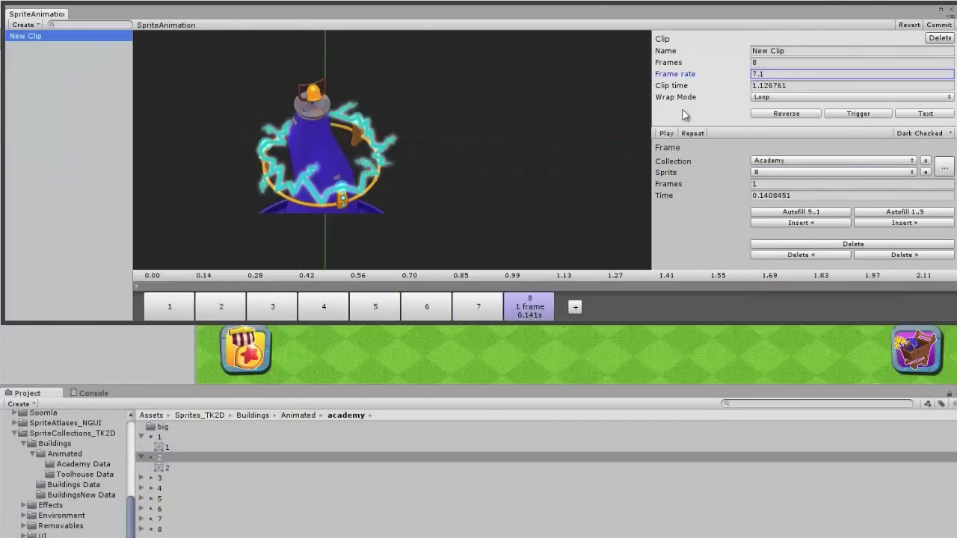
{"action": "left_click", "coordinate": [664, 135]}
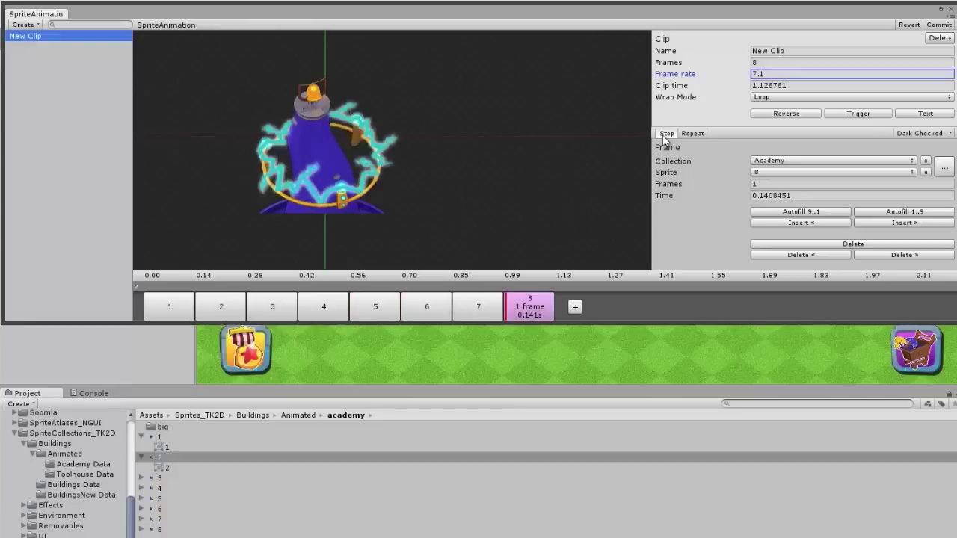
{"action": "left_click", "coordinate": [666, 134]}
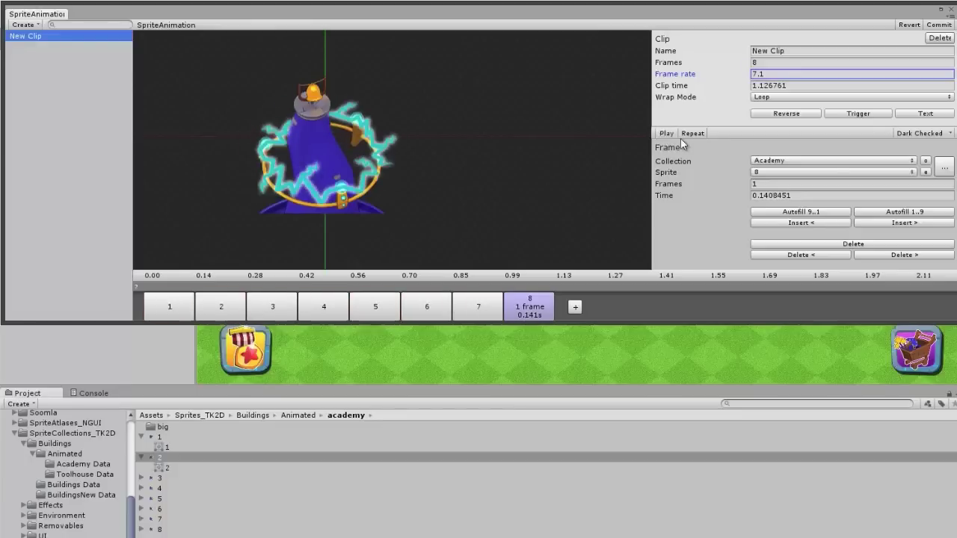
{"action": "left_click", "coordinate": [838, 160]}
{"action": "left_click", "coordinate": [944, 167]}
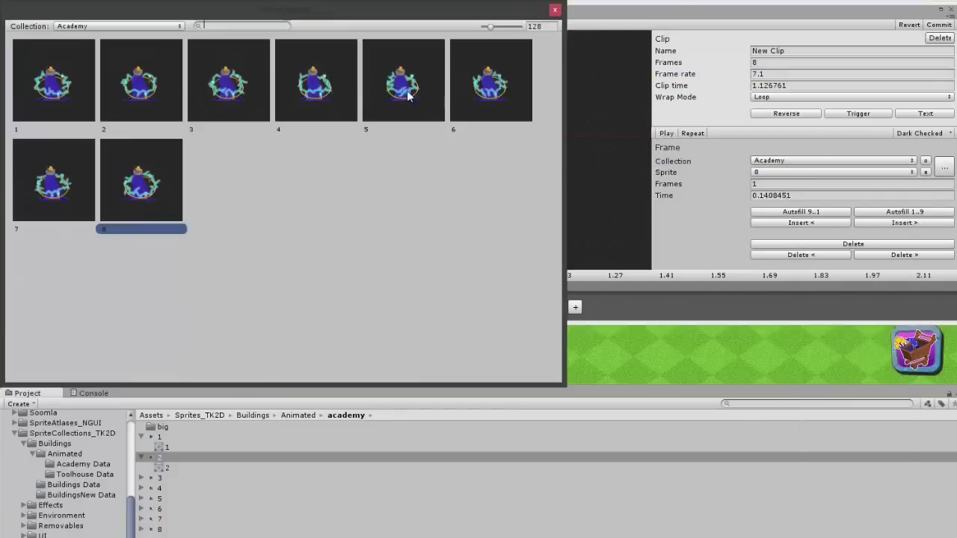
{"action": "left_click", "coordinate": [557, 10]}
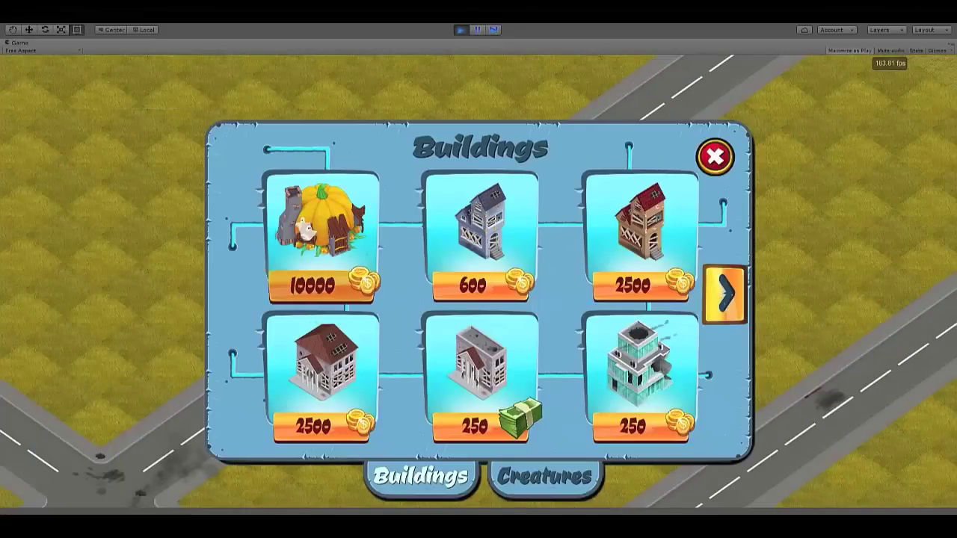
- Buy and place the Haunted Pumpkin, then change its Buildings.xml build Time from 15 to 200
{"action": "left_click", "coordinate": [321, 224]}
{"action": "left_click_drag", "start_coordinate": [481, 299], "coordinate": [513, 316]}
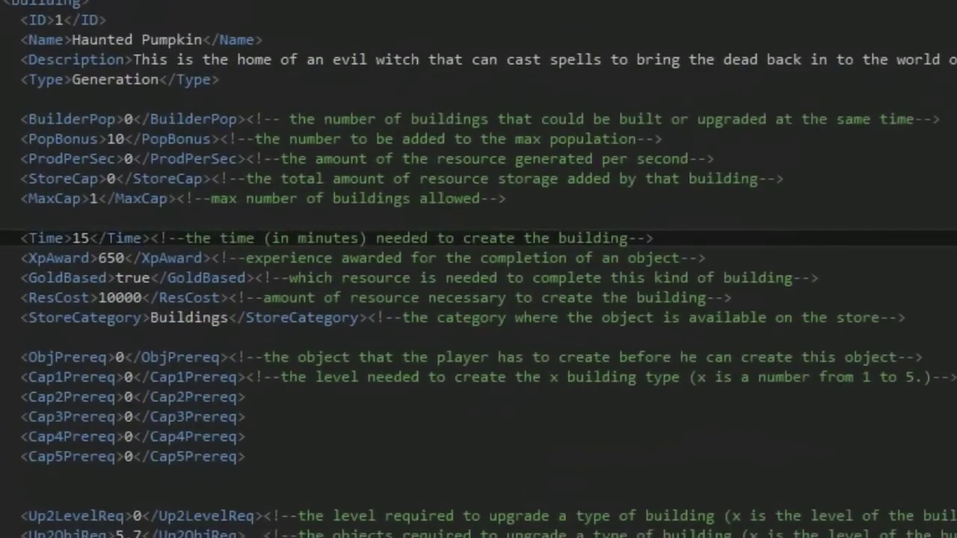
{"action": "triple_click", "coordinate": [224, 231]}
{"action": "double_click", "coordinate": [142, 230]}
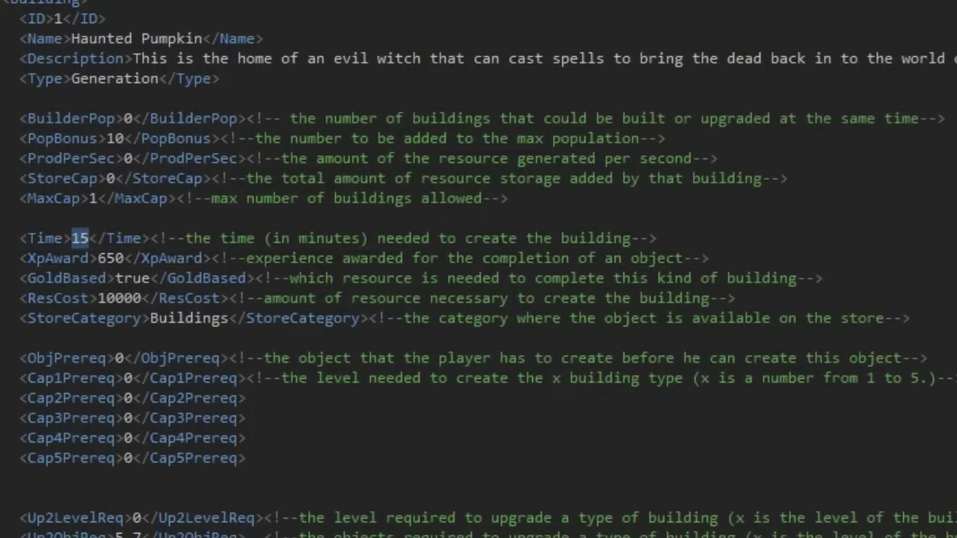
{"action": "type", "text": "200"}
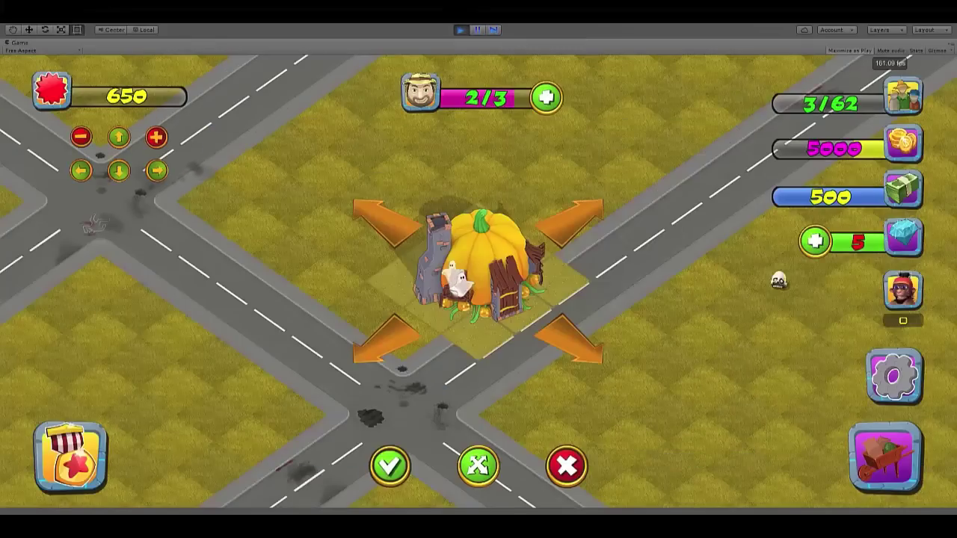
- Confirm the pumpkin construction site and autofill the attack animation clip with all 31 frames
{"action": "left_click", "coordinate": [389, 464]}
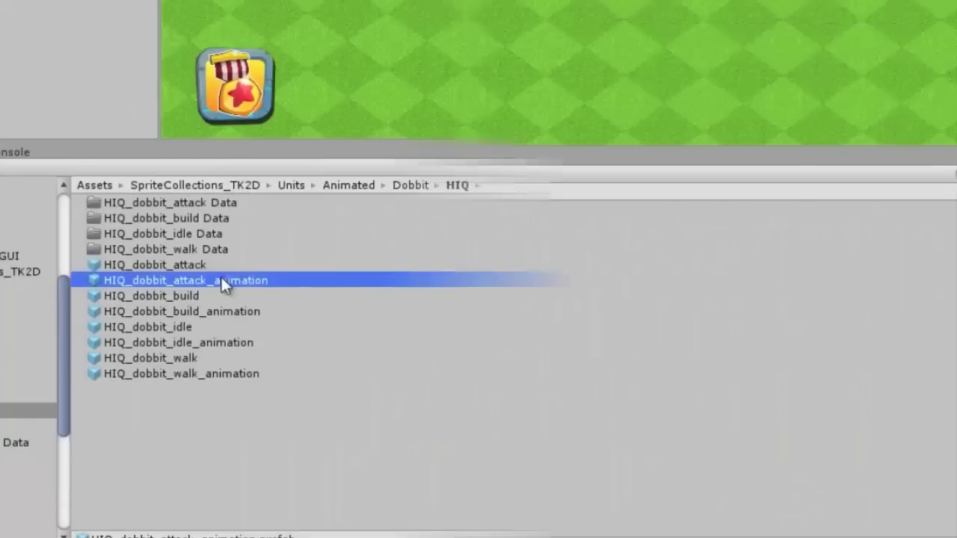
{"action": "double_click", "coordinate": [224, 264]}
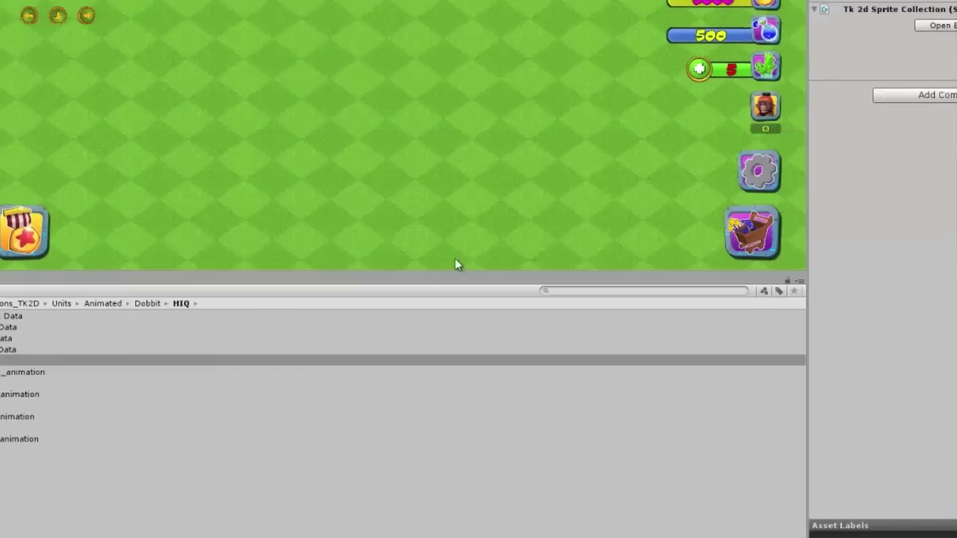
{"action": "left_click", "coordinate": [45, 367]}
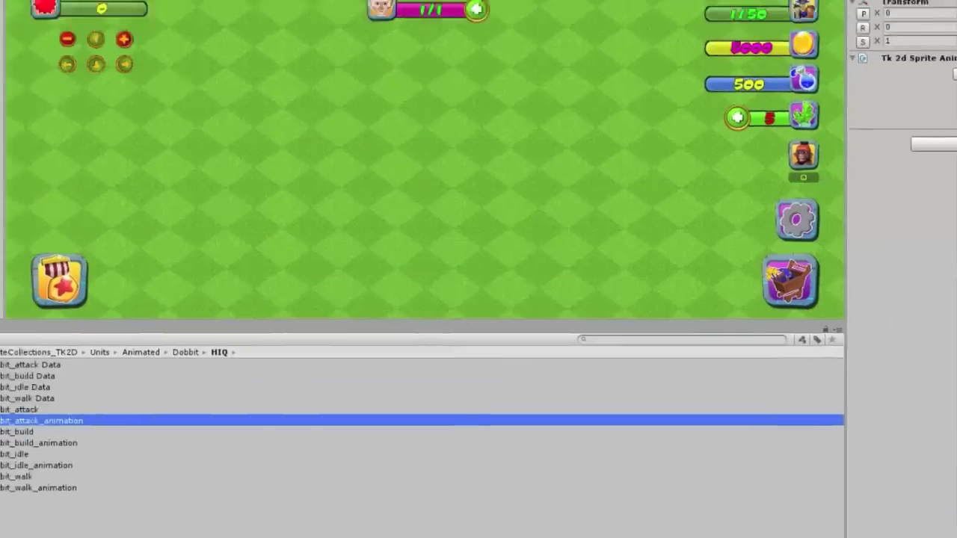
{"action": "double_click", "coordinate": [41, 420]}
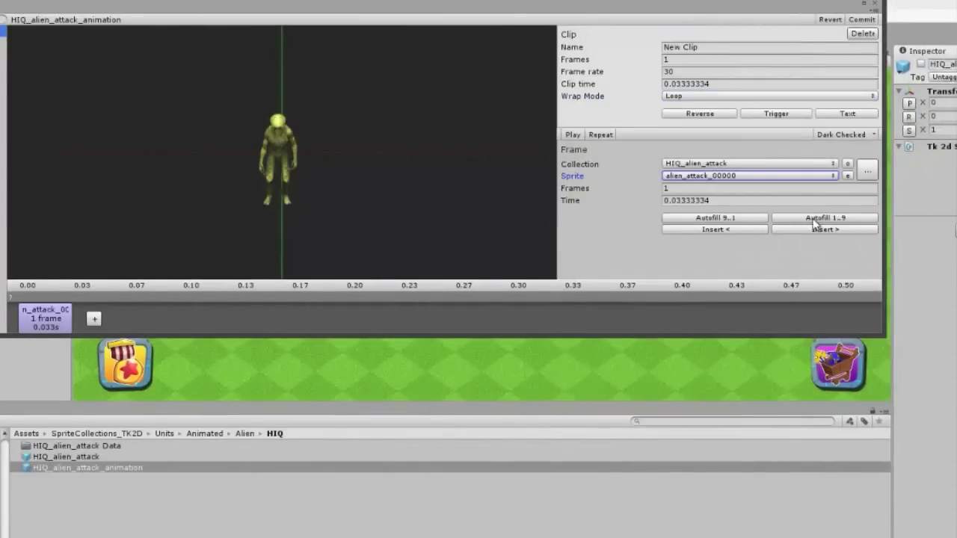
{"action": "left_click", "coordinate": [814, 220]}
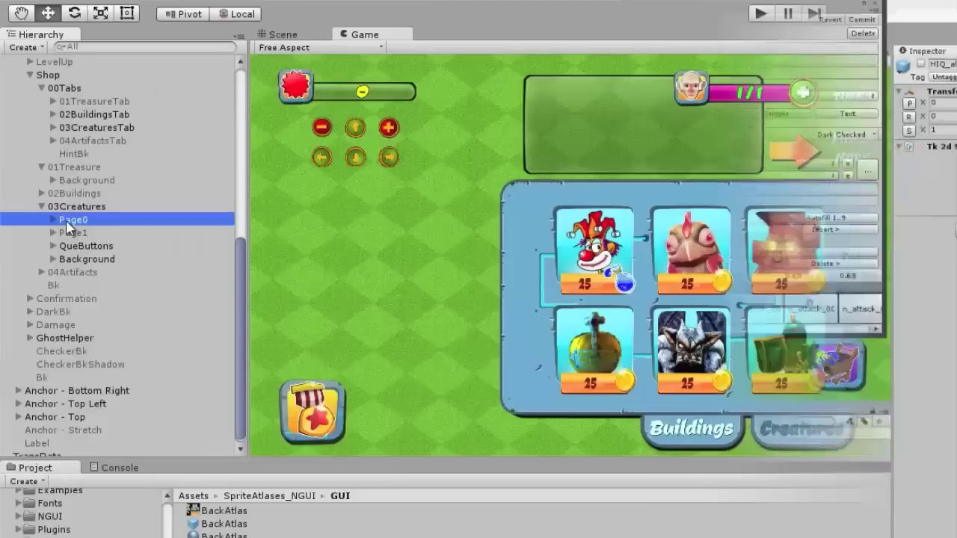
{"action": "left_click", "coordinate": [53, 221]}
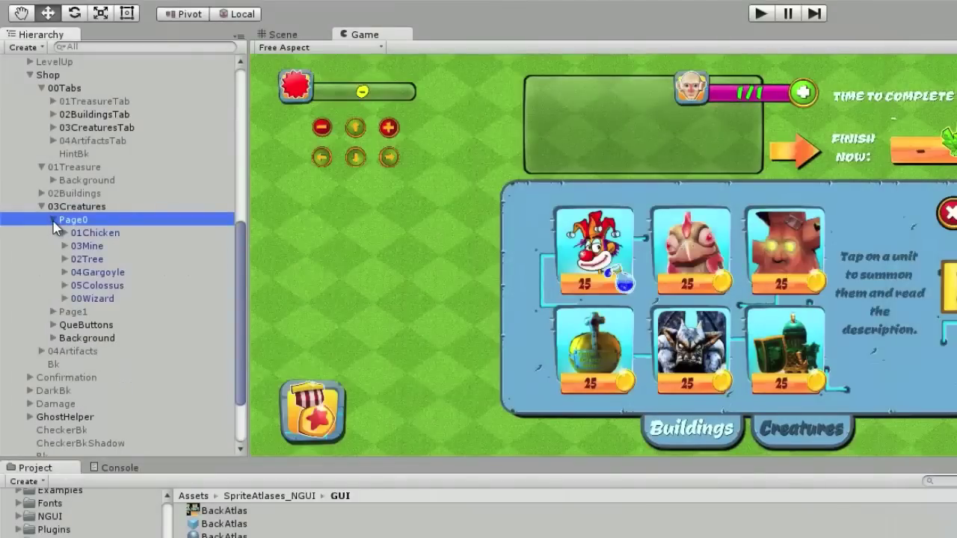
- Switch the wizard portrait SpPic's atlas from PortraitsAtlas to BackAtlas
{"action": "scroll", "coordinate": [239, 320], "scroll_direction": "down", "scroll_amount": 2}
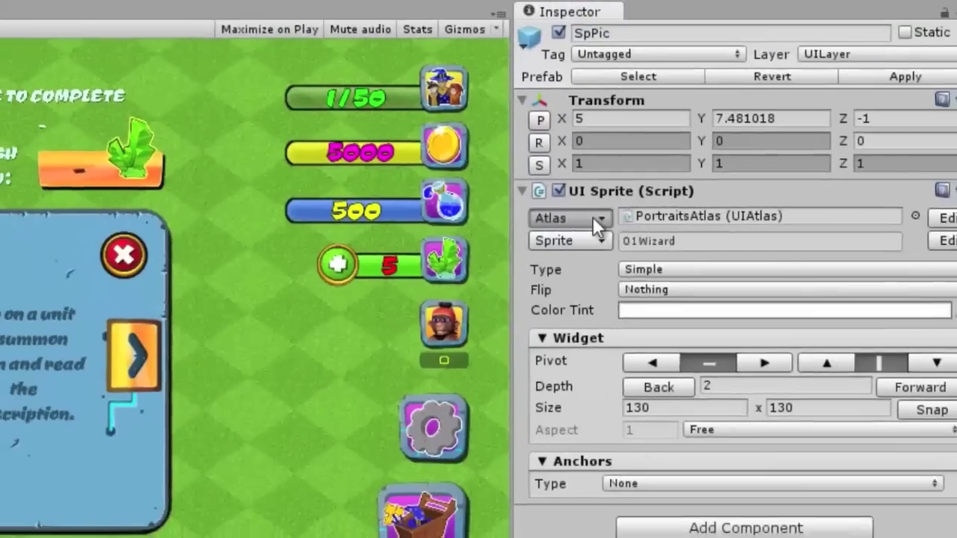
{"action": "left_click", "coordinate": [592, 217]}
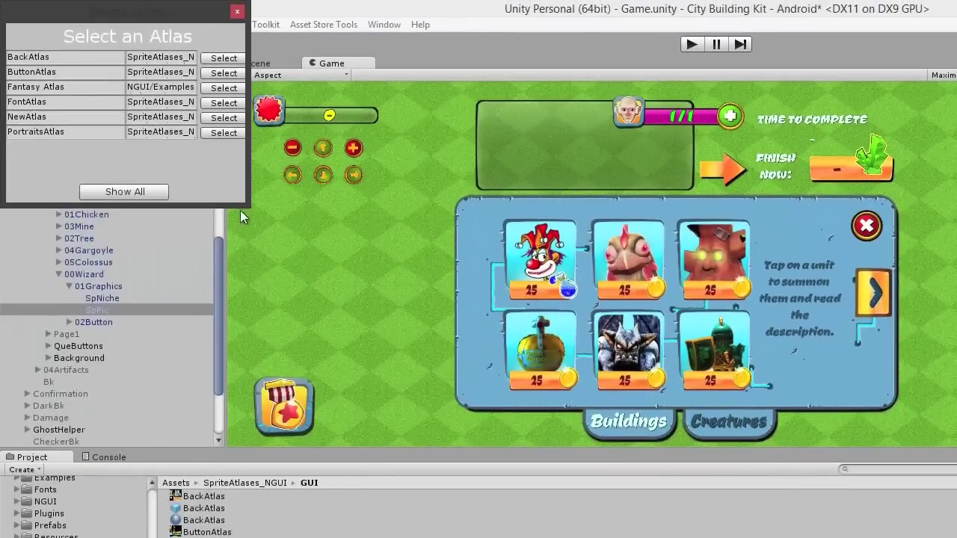
{"action": "left_click_drag", "start_coordinate": [245, 204], "coordinate": [385, 272]}
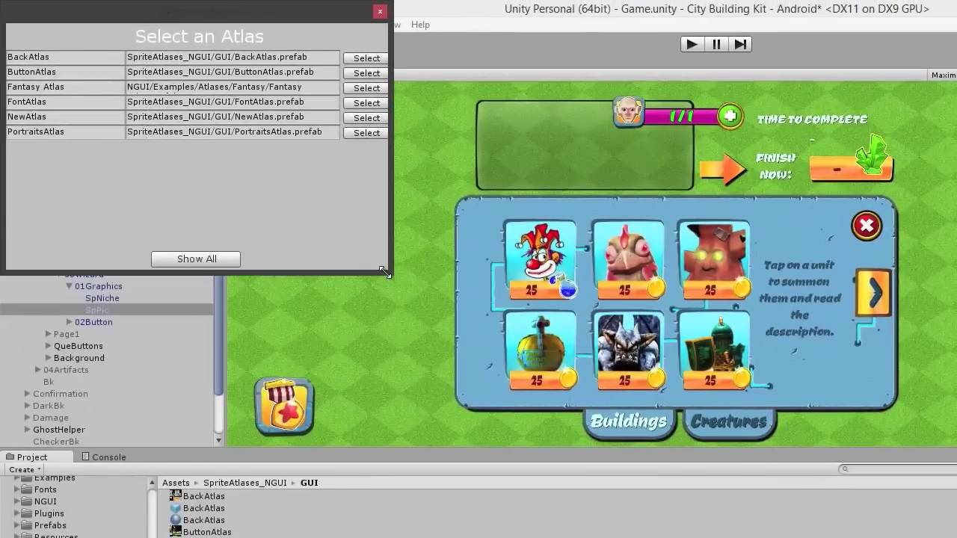
{"action": "left_click", "coordinate": [363, 59]}
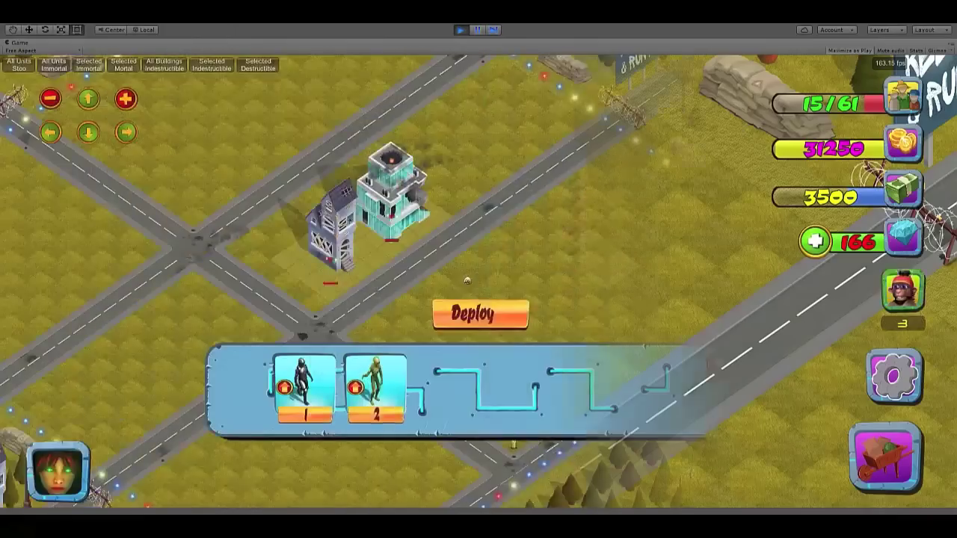
- Deploy the queued armored soldier and alien units into the battle
{"action": "left_click", "coordinate": [479, 314]}
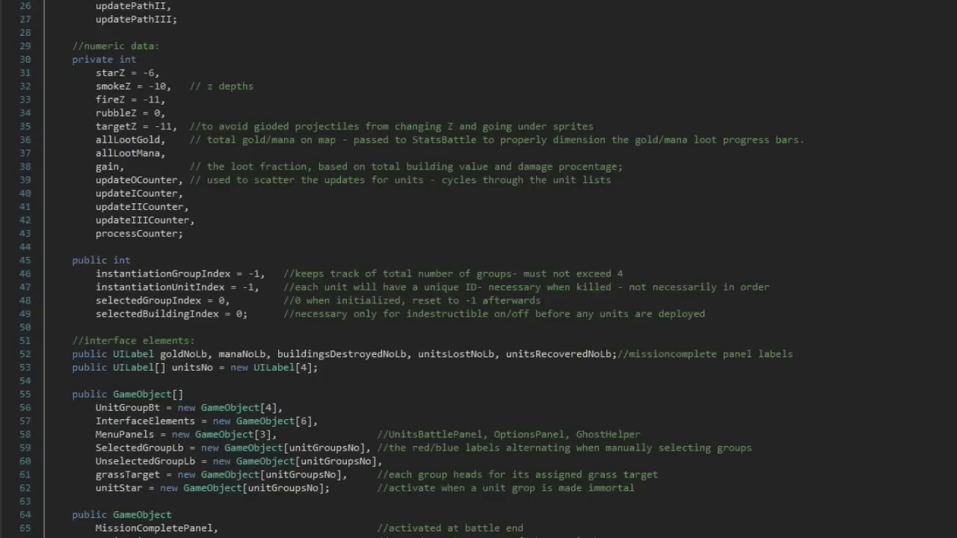
- Scroll through the Helios script's field declarations down to Start()
{"action": "scroll", "coordinate": [479, 269], "scroll_direction": "down", "scroll_amount": 15}
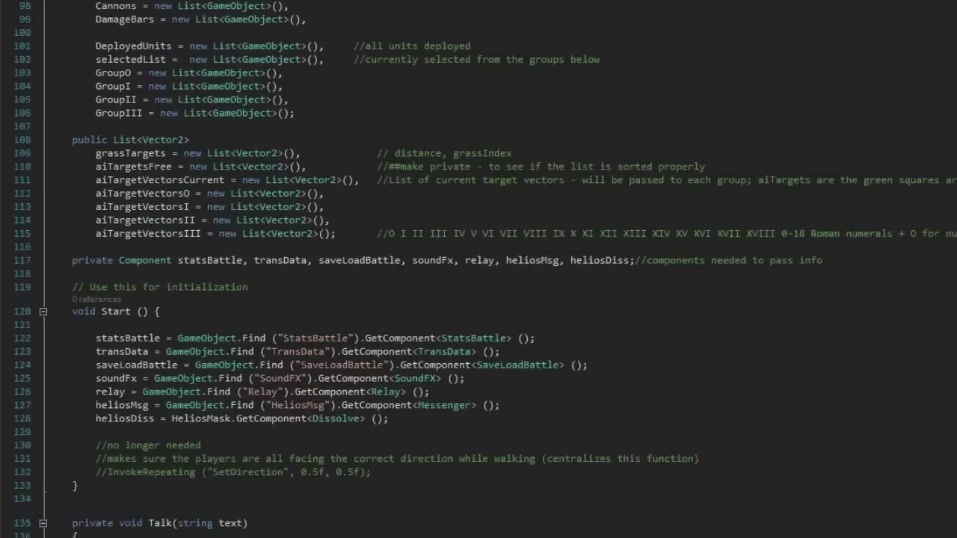
{"action": "scroll", "coordinate": [478, 269], "scroll_direction": "down", "scroll_amount": 1}
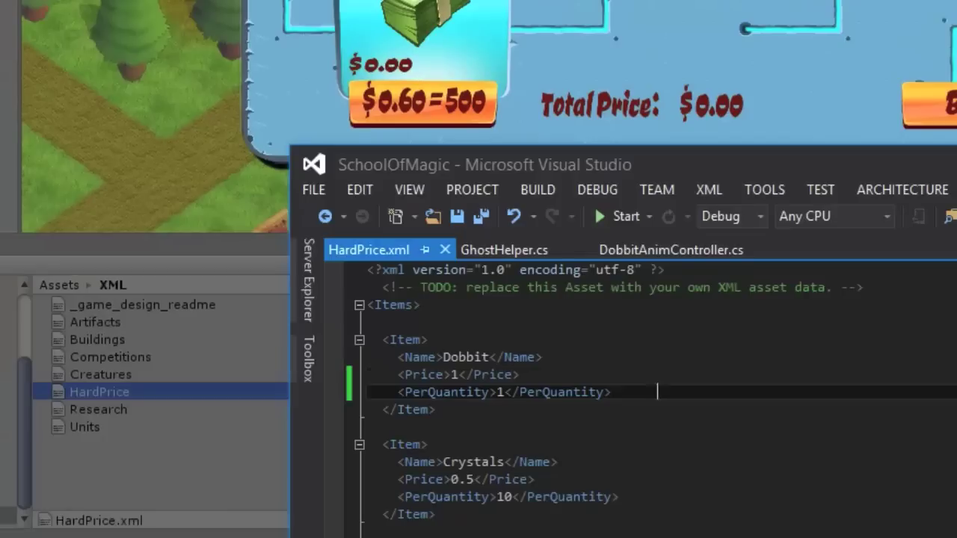
- Edit the Dobbit entry in HardPrice.xml to a price of 20 for a quantity of 5
{"action": "left_click", "coordinate": [457, 375]}
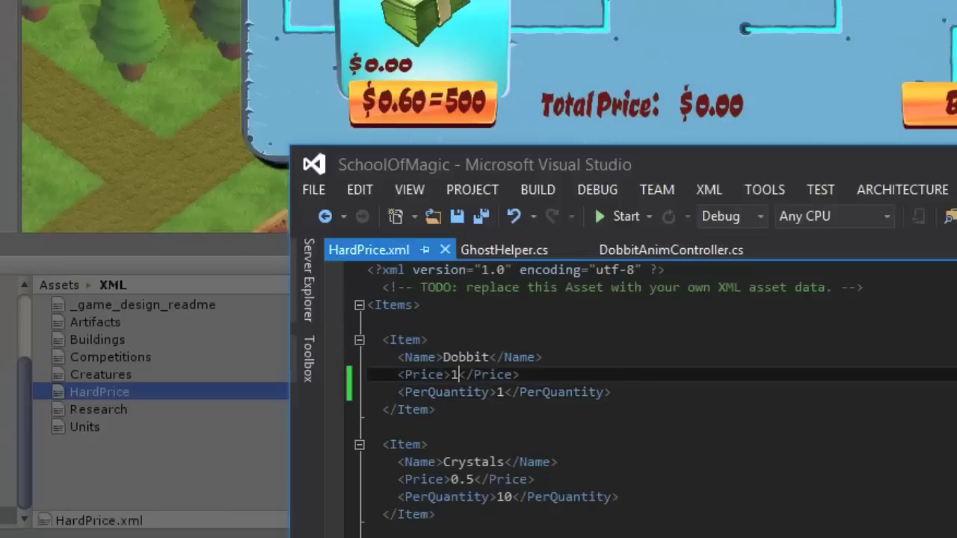
{"action": "left_click", "coordinate": [488, 392]}
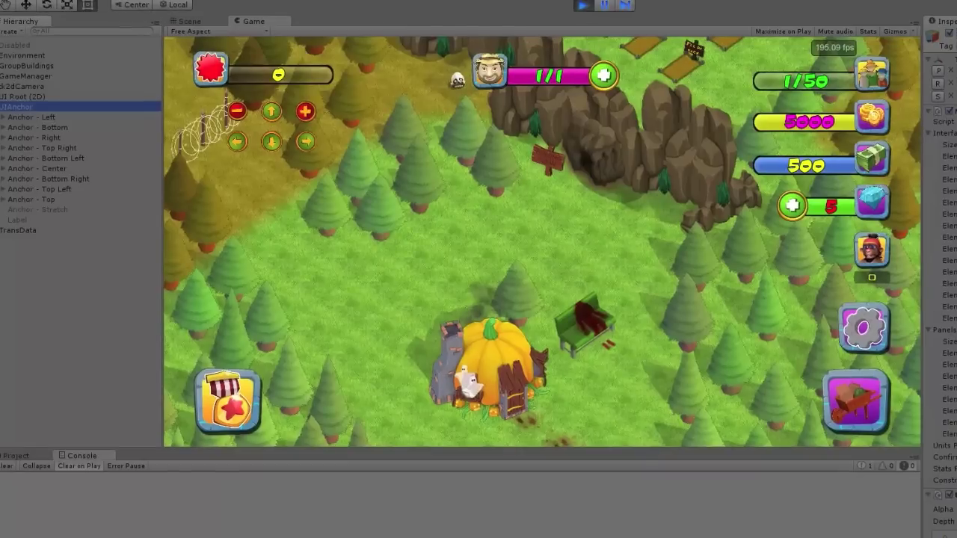
- Inspect the Anchor - Center and Anchor - Top Right UI objects in the Hierarchy
{"action": "left_click", "coordinate": [38, 169]}
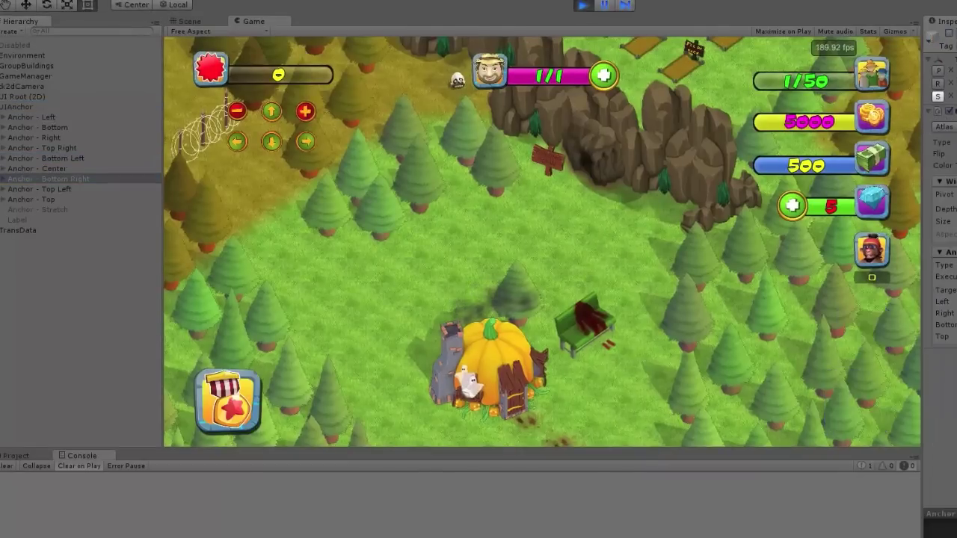
{"action": "left_click", "coordinate": [41, 147]}
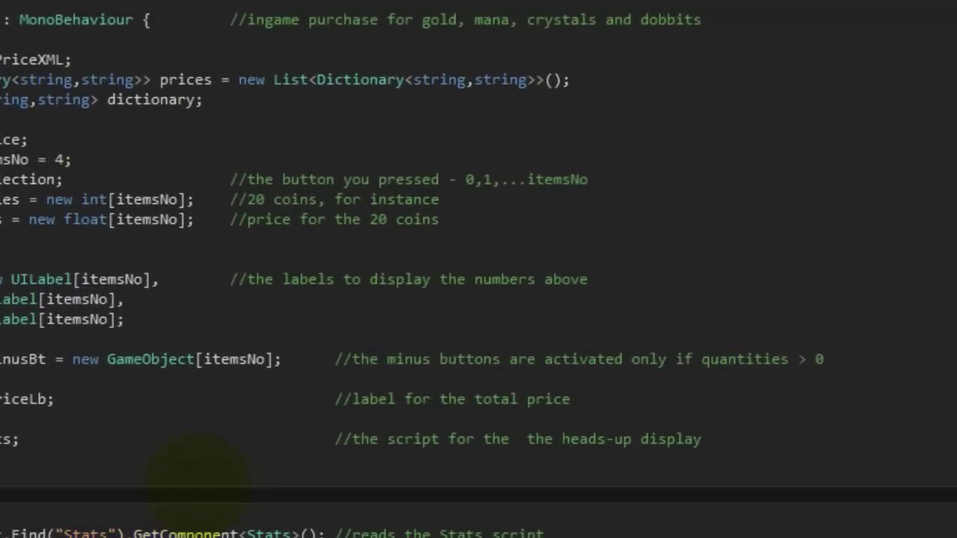
{"action": "scroll", "coordinate": [198, 479], "scroll_direction": "down", "scroll_amount": 11}
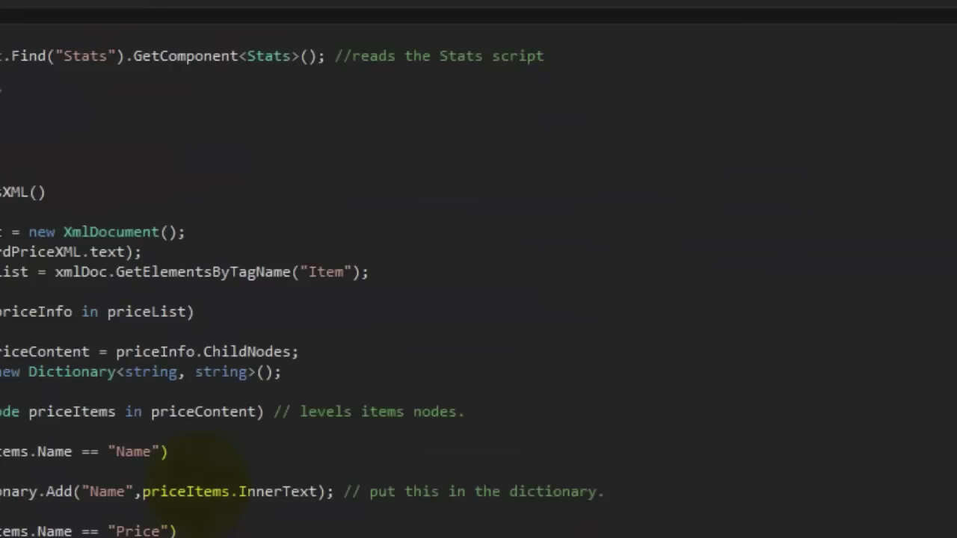
{"action": "scroll", "coordinate": [198, 478], "scroll_direction": "down", "scroll_amount": 9}
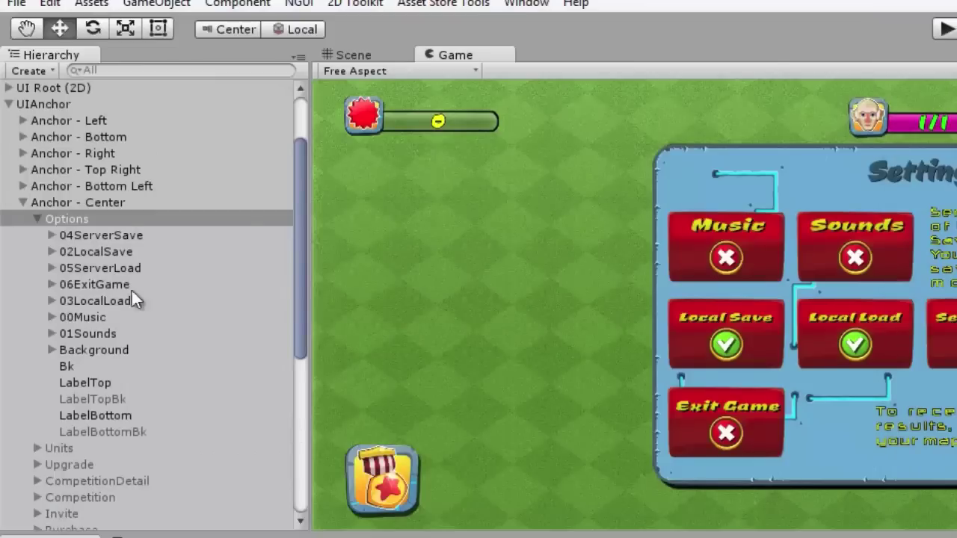
- Deactivate the 02LocalSave and 03LocalLoad menu objects with Alt+Shift+A
{"action": "left_click", "coordinate": [86, 253]}
{"action": "key", "text": "alt+shift+a"}
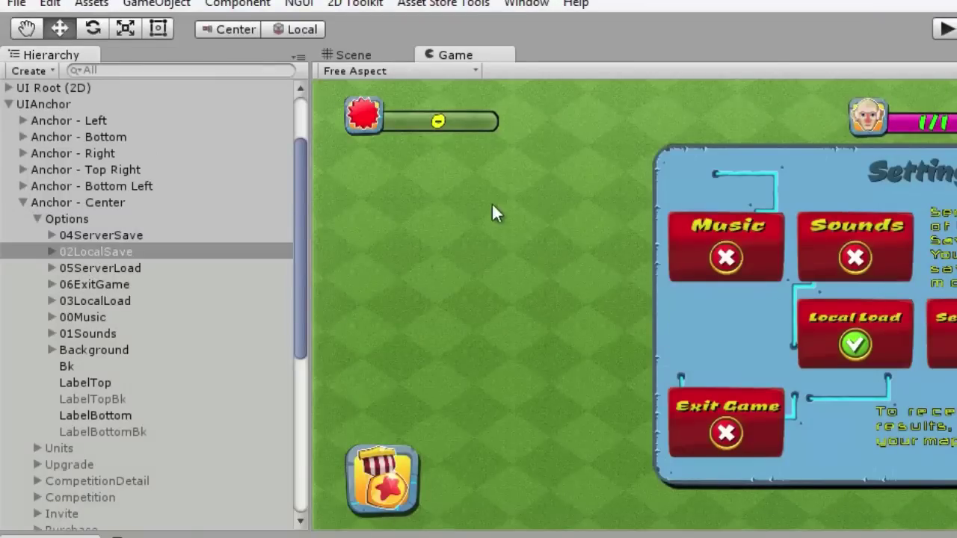
{"action": "left_click", "coordinate": [112, 302]}
{"action": "key", "text": "alt+shift+a"}
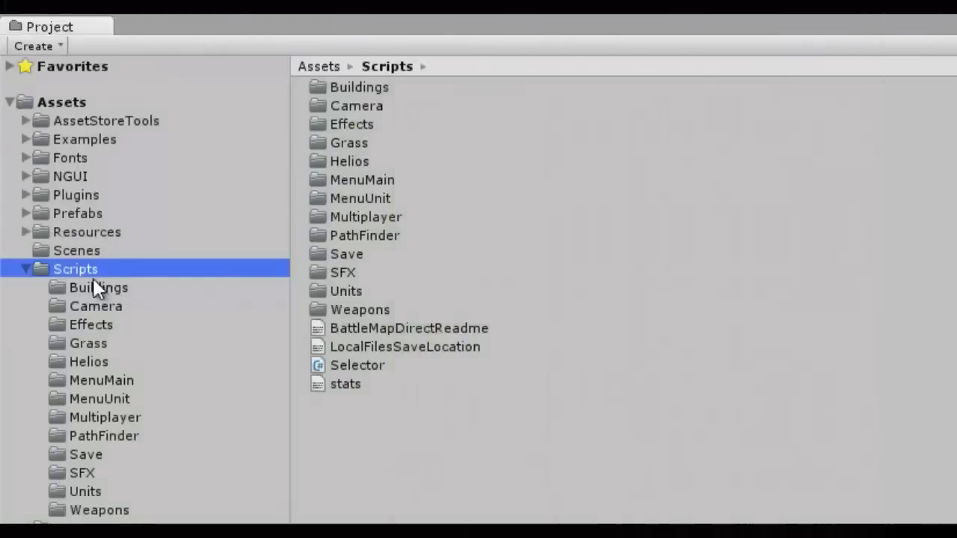
{"action": "left_click", "coordinate": [95, 287]}
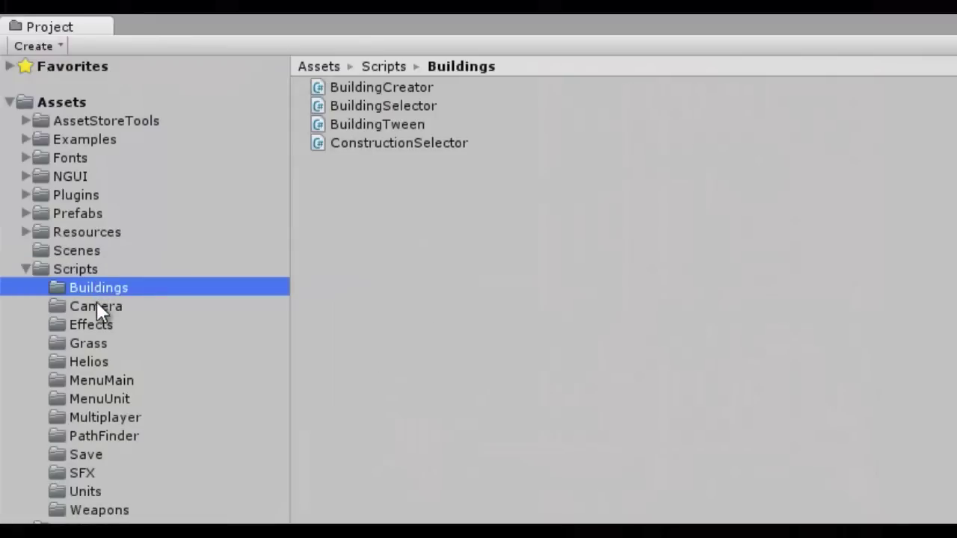
- Browse the scripts in the Camera, Effects, Grass, Helios and MenuMain folders
{"action": "left_click", "coordinate": [98, 307]}
{"action": "left_click", "coordinate": [87, 333]}
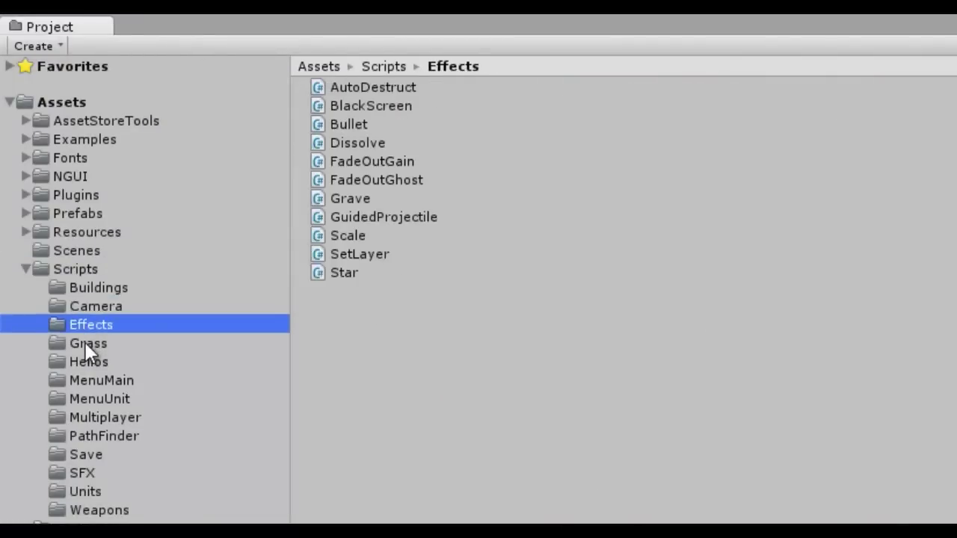
{"action": "left_click", "coordinate": [85, 342]}
{"action": "left_click", "coordinate": [86, 363]}
{"action": "left_click", "coordinate": [85, 381]}
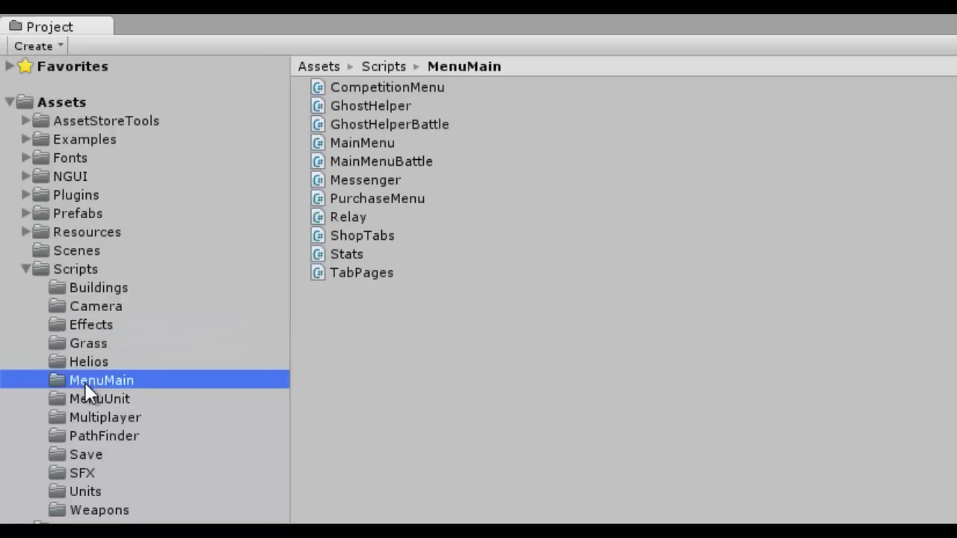
- Browse the scripts in the MenuUnit, Multiplayer, PathFinder, Save, Units and Weapons folders
{"action": "left_click", "coordinate": [84, 402]}
{"action": "left_click", "coordinate": [83, 419]}
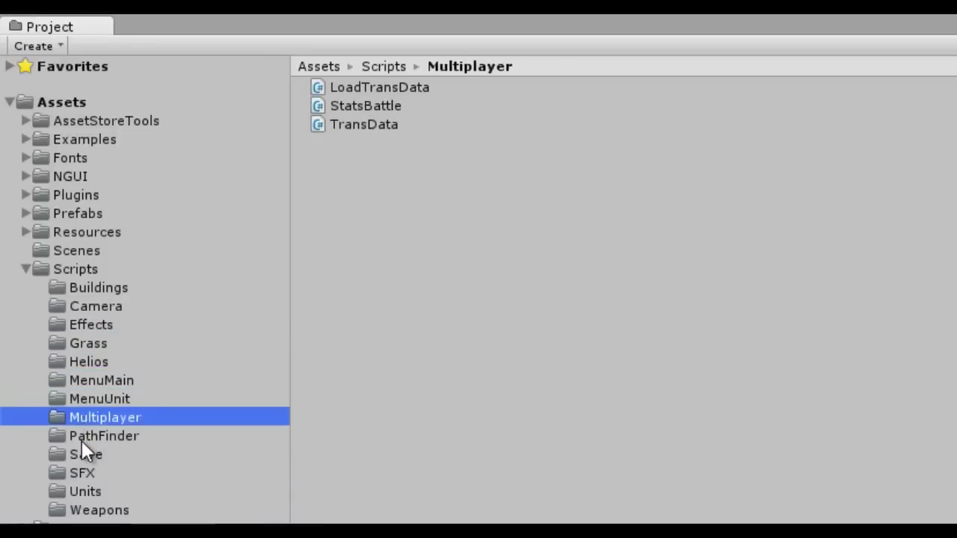
{"action": "left_click", "coordinate": [82, 440]}
{"action": "left_click", "coordinate": [80, 458]}
{"action": "left_click", "coordinate": [79, 486]}
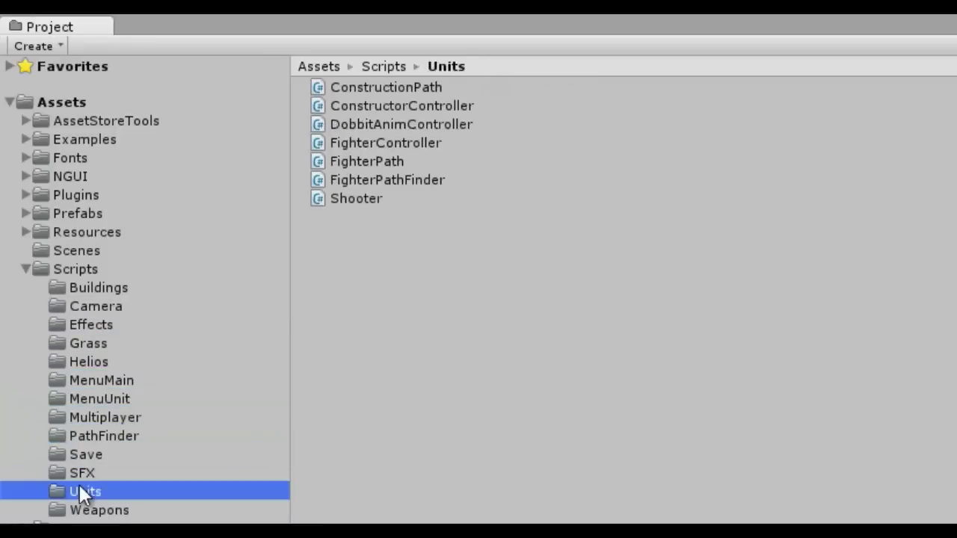
{"action": "left_click", "coordinate": [90, 511]}
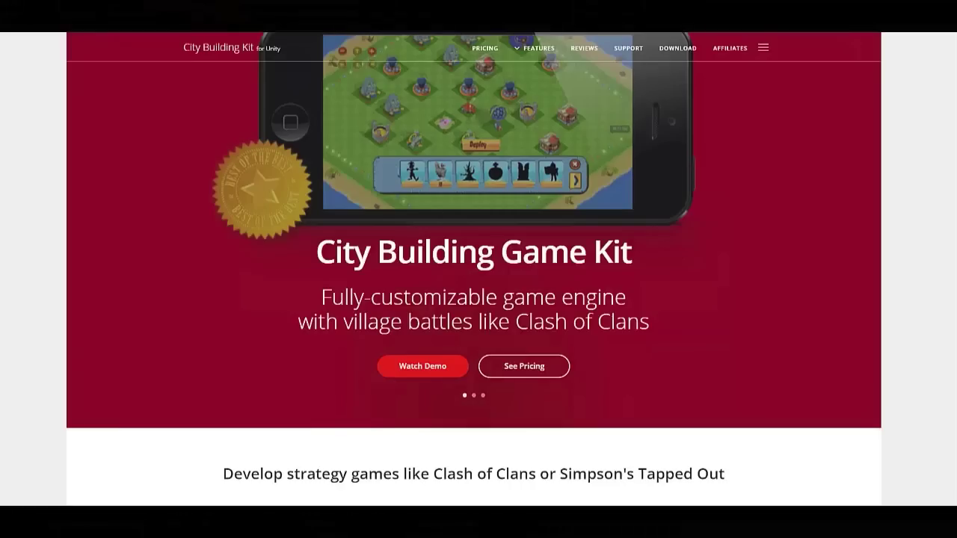
{"action": "scroll", "coordinate": [479, 299], "scroll_direction": "down", "scroll_amount": 3}
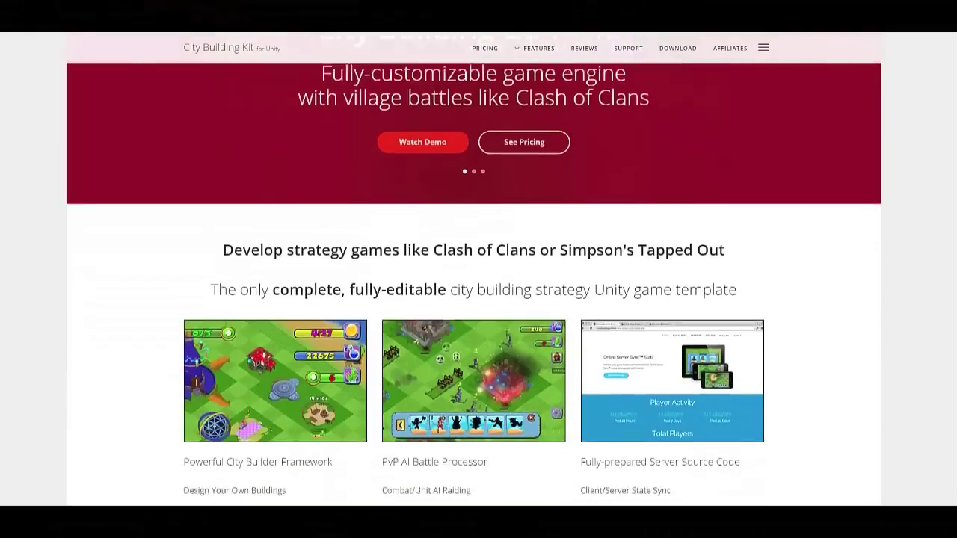
- Scroll down the City Building Kit homepage to review its features
{"action": "scroll", "coordinate": [478, 299], "scroll_direction": "down", "scroll_amount": 10}
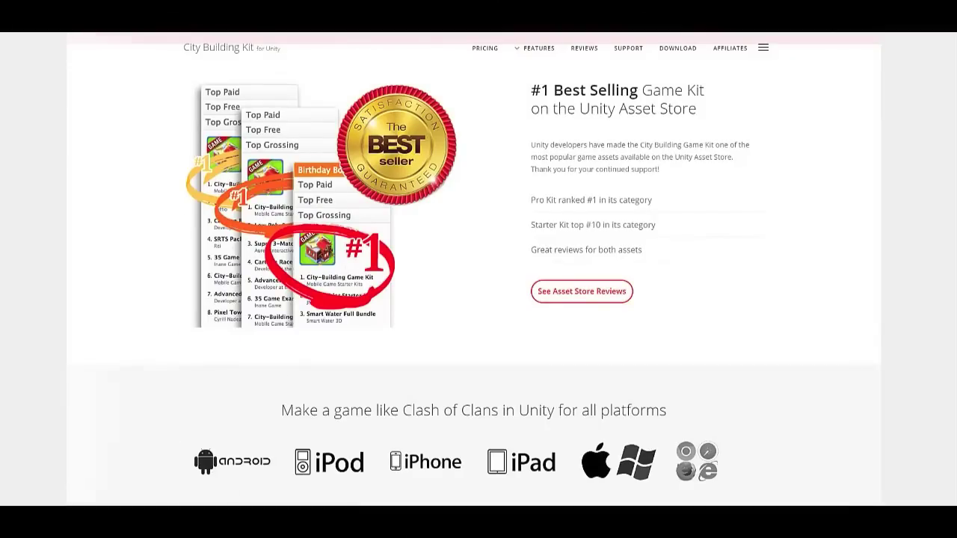
{"action": "scroll", "coordinate": [473, 284], "scroll_direction": "down", "scroll_amount": 15}
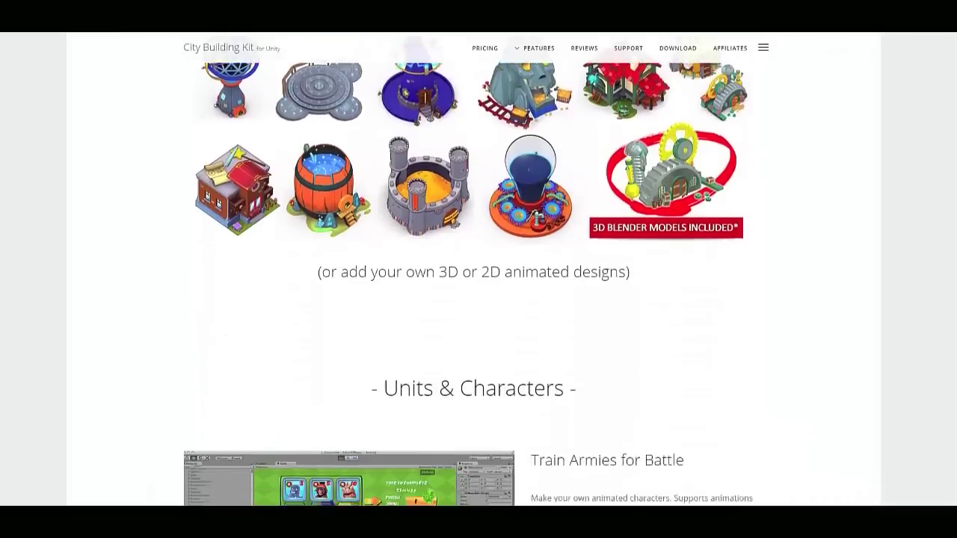
{"action": "scroll", "coordinate": [478, 285], "scroll_direction": "down", "scroll_amount": 15}
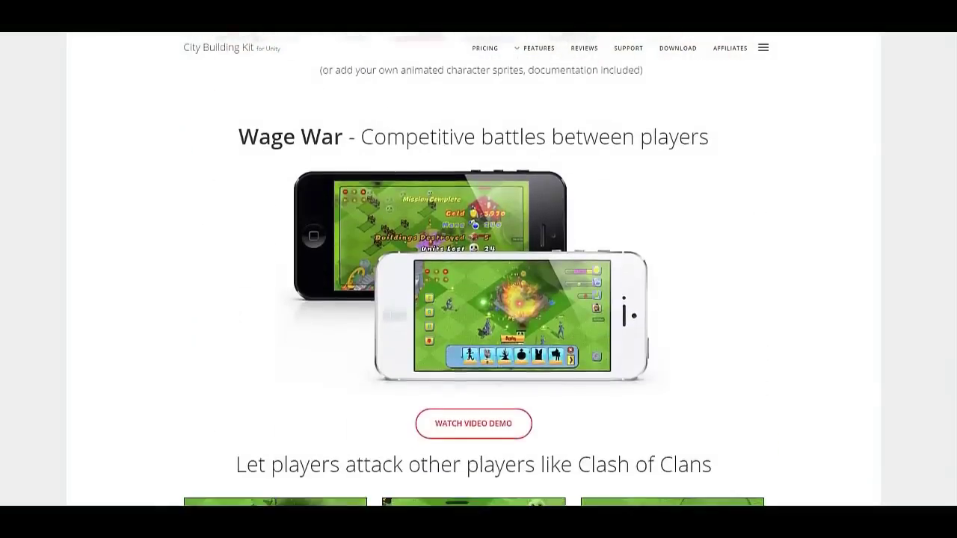
{"action": "scroll", "coordinate": [478, 284], "scroll_direction": "down", "scroll_amount": 15}
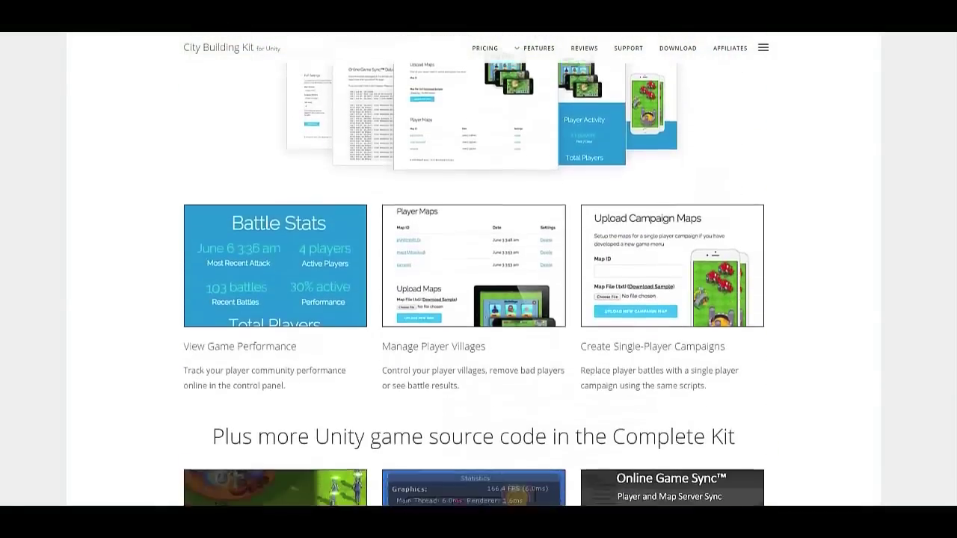
{"action": "scroll", "coordinate": [479, 284], "scroll_direction": "down", "scroll_amount": 4}
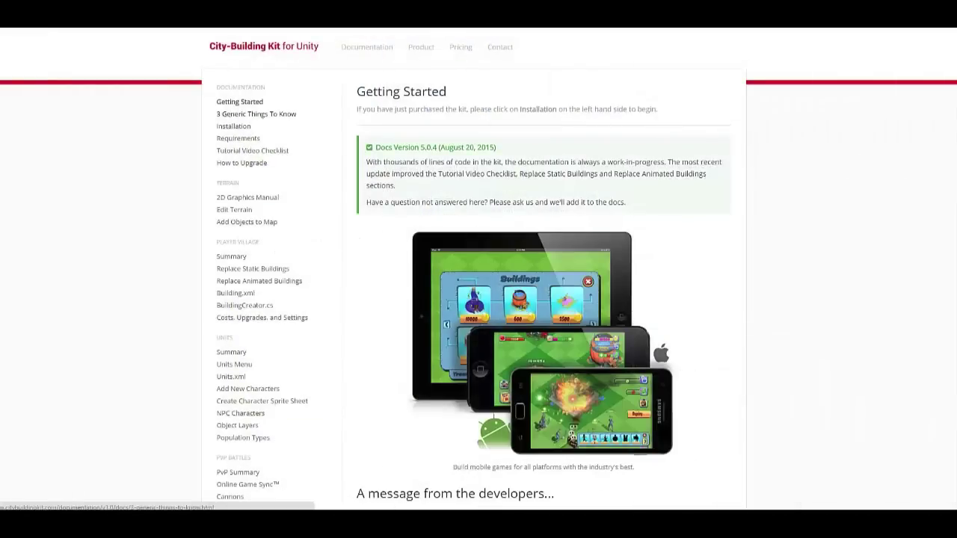
- Read the 3 Generic Things To Know, Installation and Requirements docs pages
{"action": "left_click", "coordinate": [256, 113]}
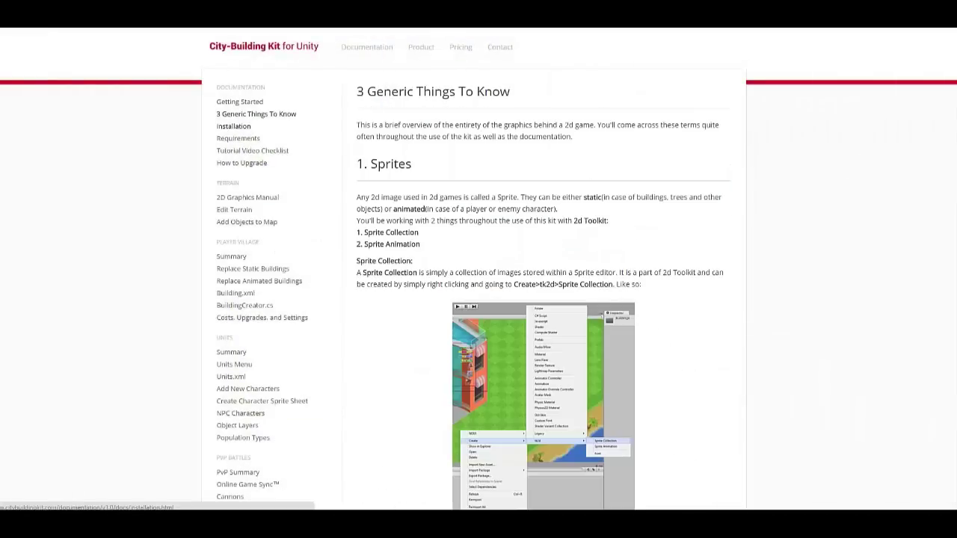
{"action": "left_click", "coordinate": [233, 126]}
{"action": "left_click", "coordinate": [238, 138]}
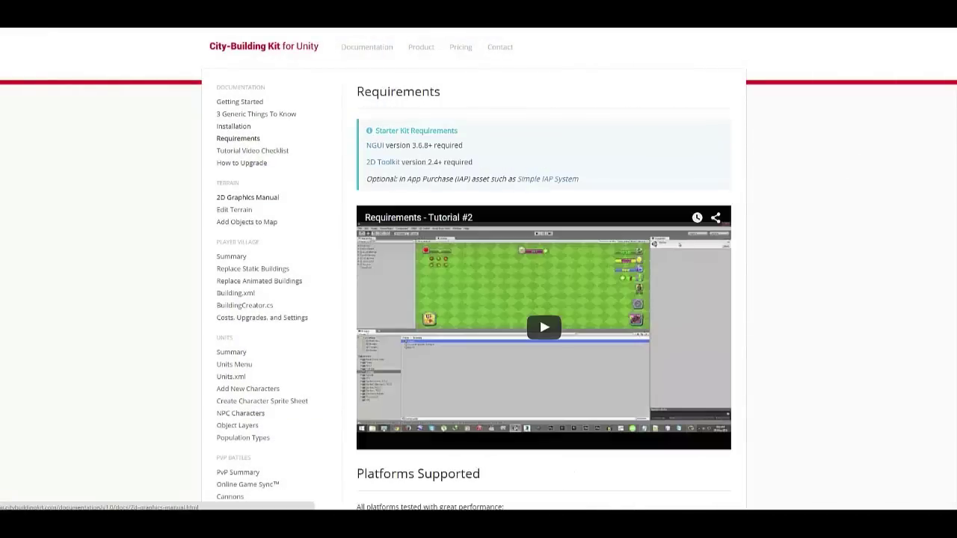
- Read the Replace Animated Buildings, Building.xml and PvP Summary docs pages
{"action": "left_click", "coordinate": [259, 280]}
{"action": "left_click", "coordinate": [236, 292]}
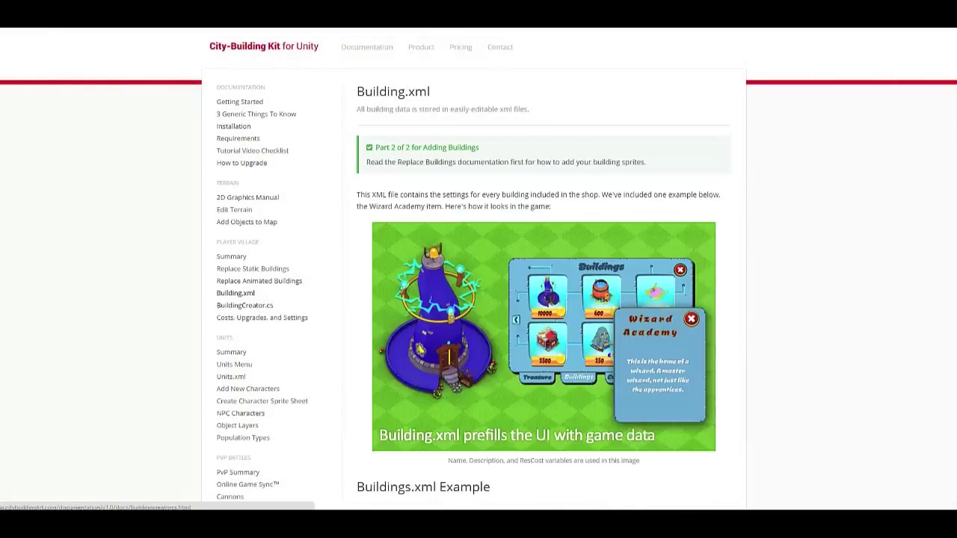
{"action": "scroll", "coordinate": [543, 299], "scroll_direction": "down", "scroll_amount": 5}
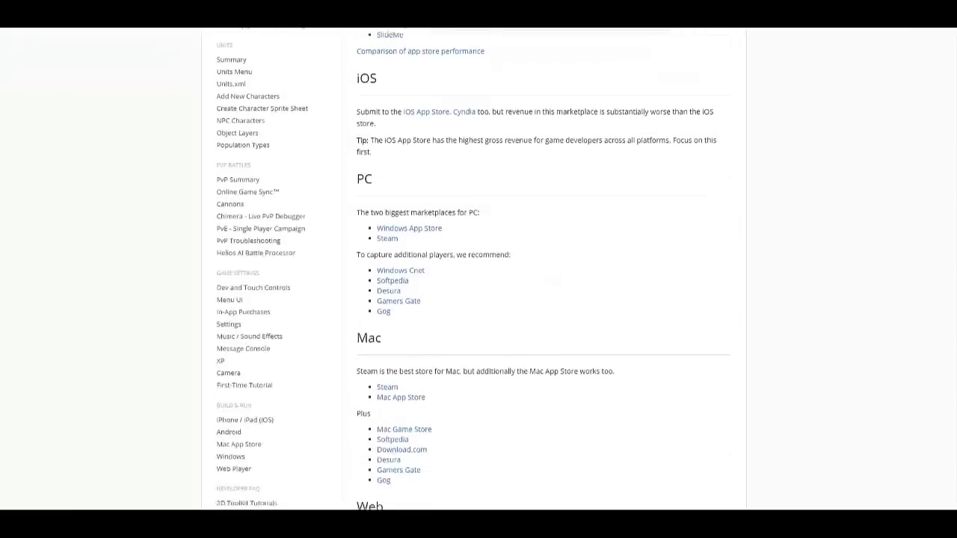
{"action": "left_click", "coordinate": [238, 175]}
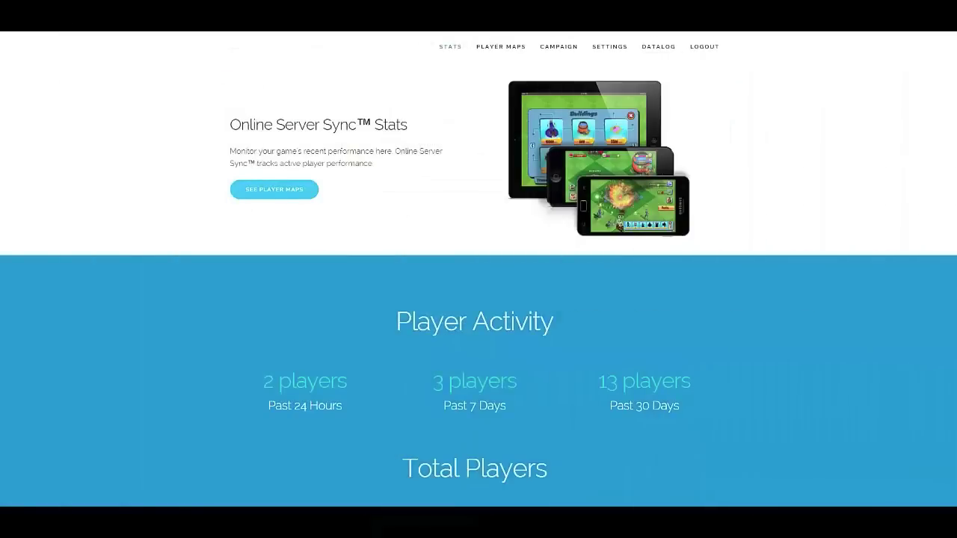
- Scroll through the Online Server Sync Stats page to review active player counts
{"action": "scroll", "coordinate": [478, 269], "scroll_direction": "down", "scroll_amount": 4}
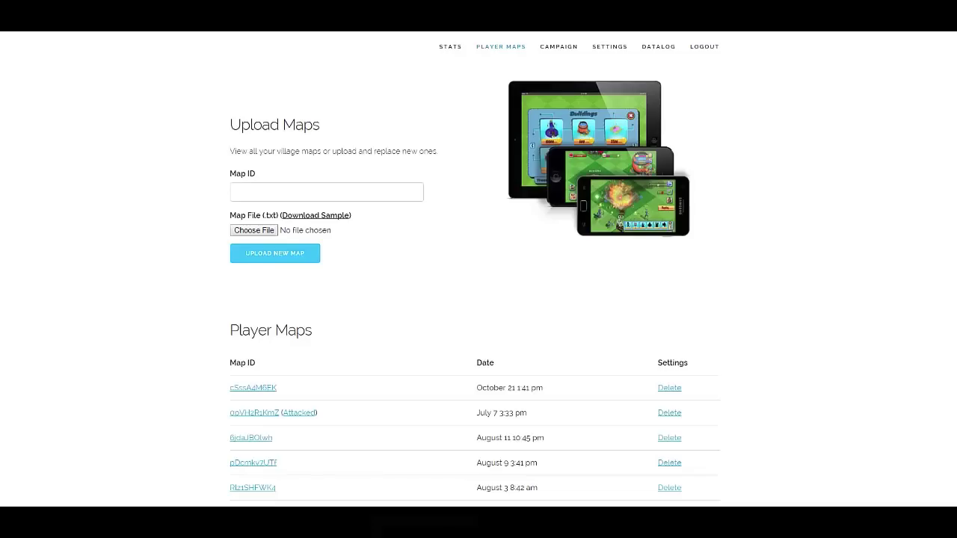
{"action": "scroll", "coordinate": [478, 269], "scroll_direction": "down", "scroll_amount": 4}
{"action": "scroll", "coordinate": [478, 269], "scroll_direction": "down", "scroll_amount": 3}
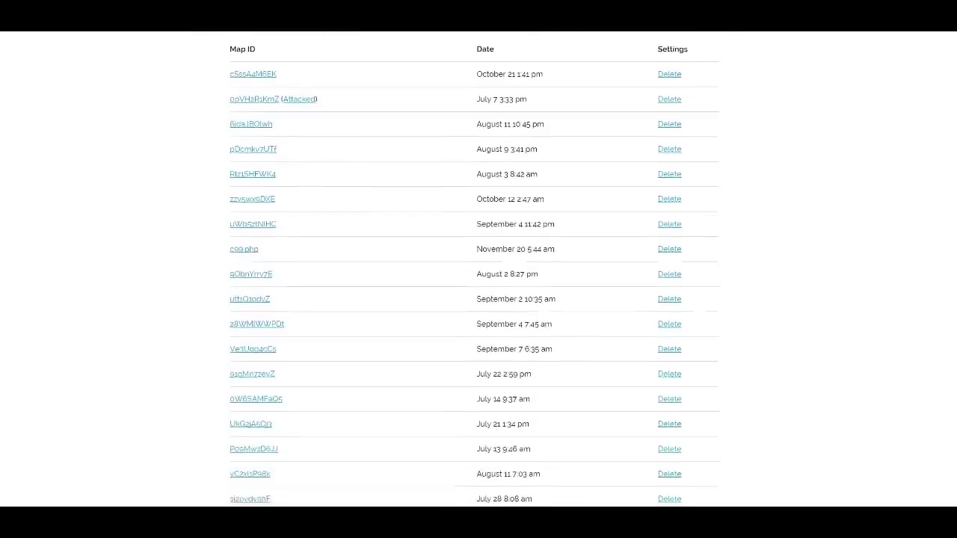